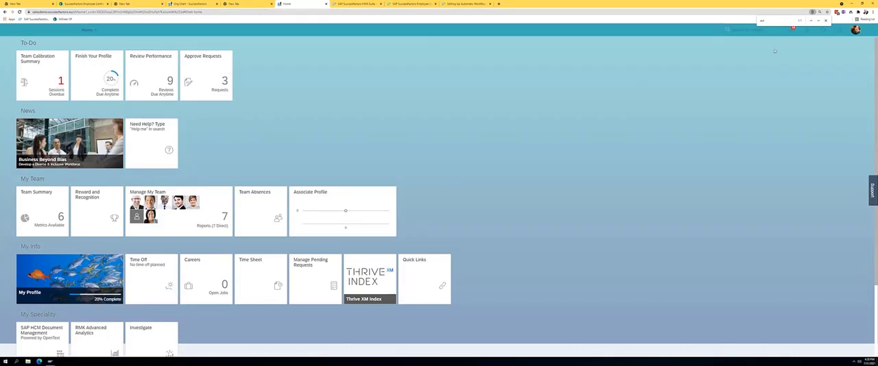
left_click(748, 31)
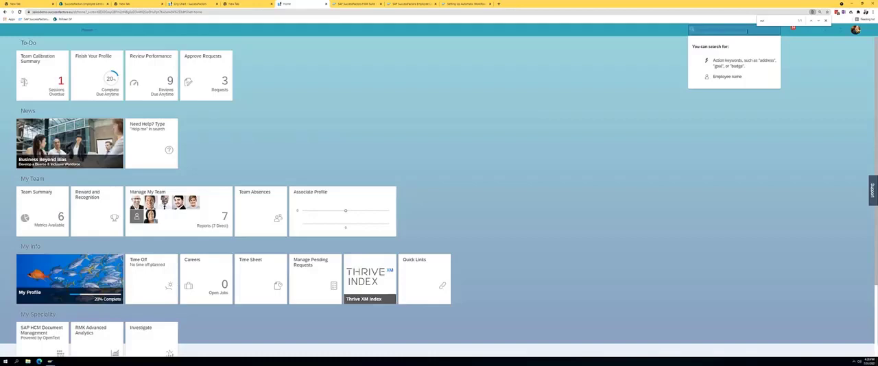
left_click(506, 155)
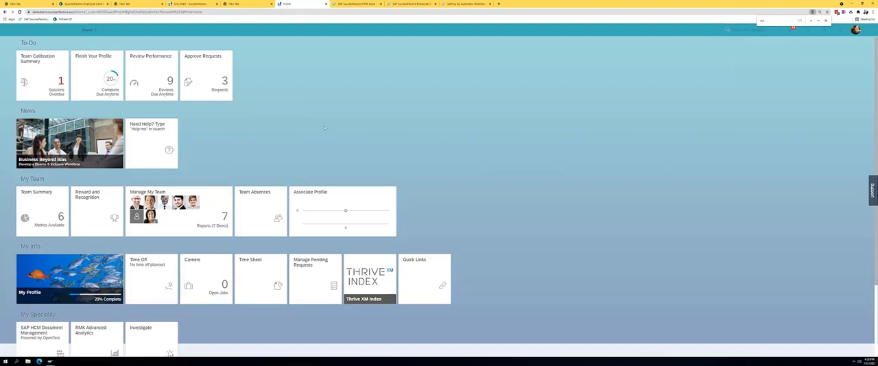
Add Auto Delegate from the available quick links to the favorites
left_click(420, 269)
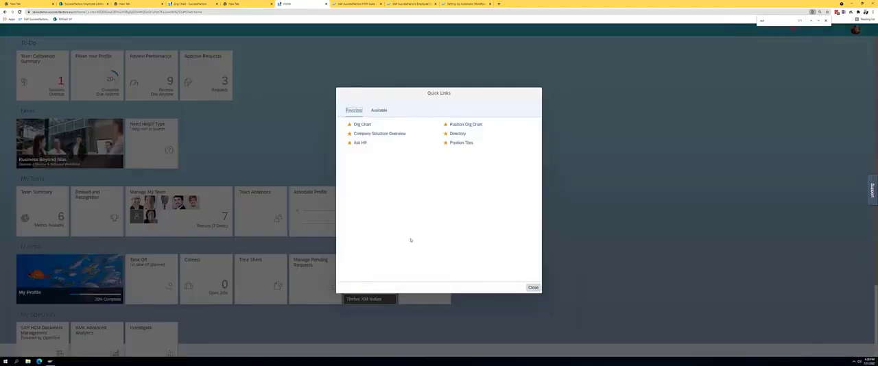
left_click(378, 112)
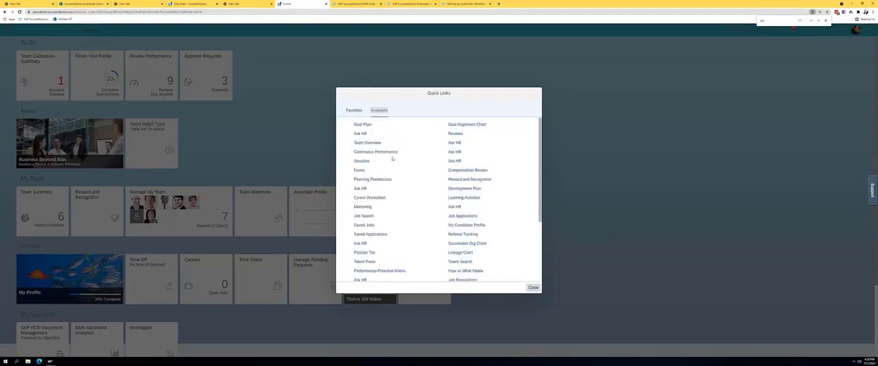
scroll(388, 164, "down", 3)
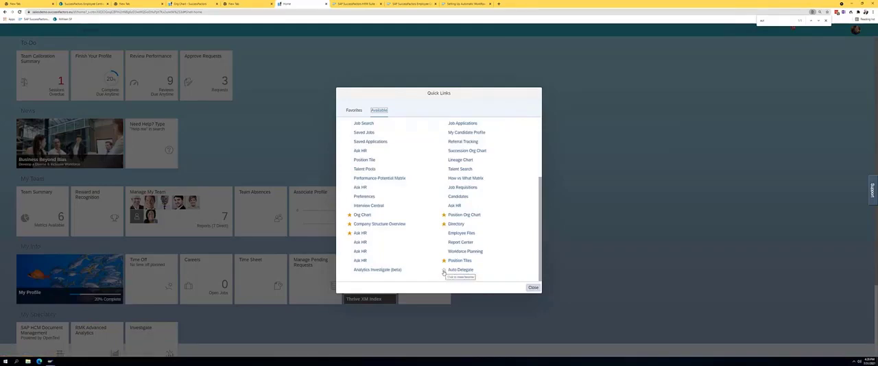
left_click(444, 273)
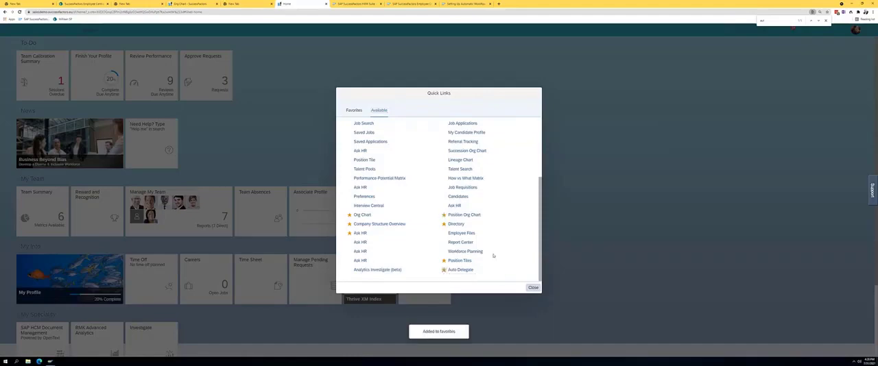
Turn on workflow auto delegation through the favorite Auto Delegate link and set its start time to 07/31/2021 04:51 PM
left_click(353, 110)
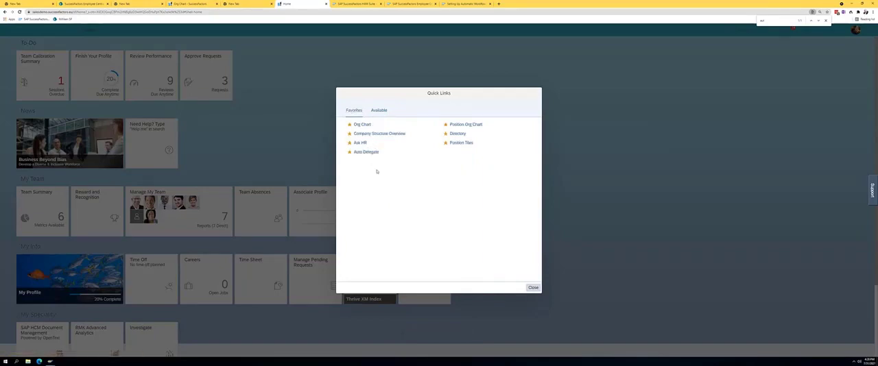
left_click(369, 152)
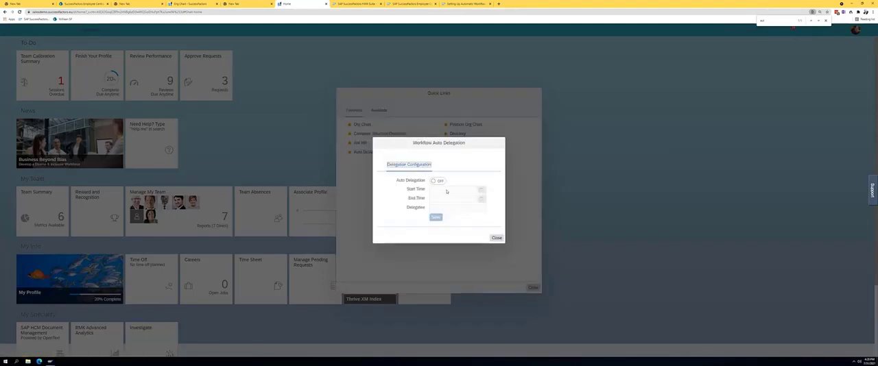
left_click(439, 181)
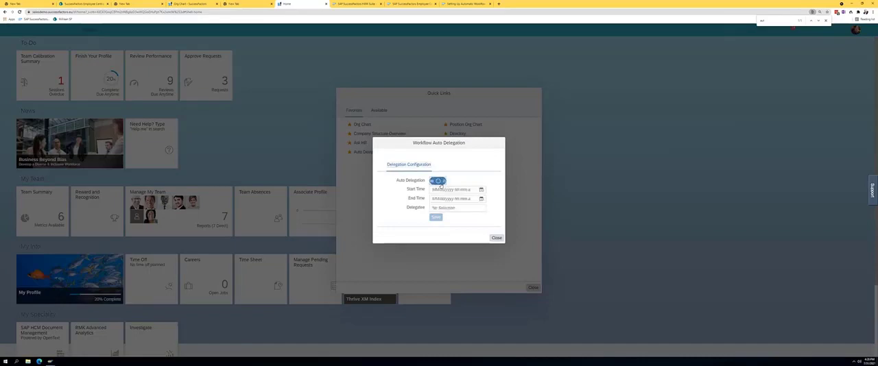
left_click(481, 189)
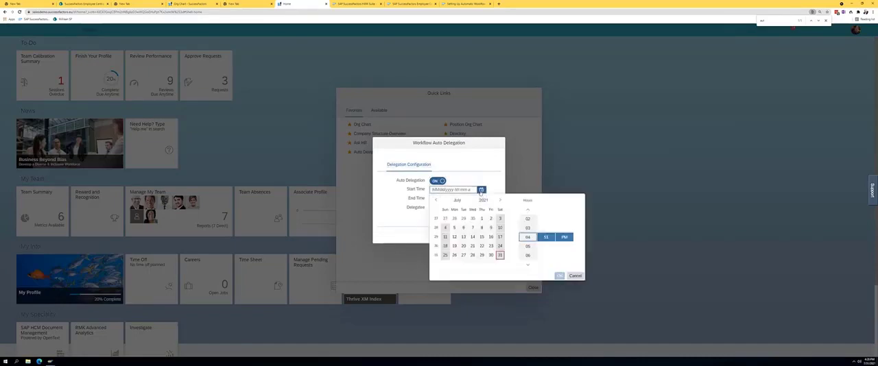
left_click(499, 258)
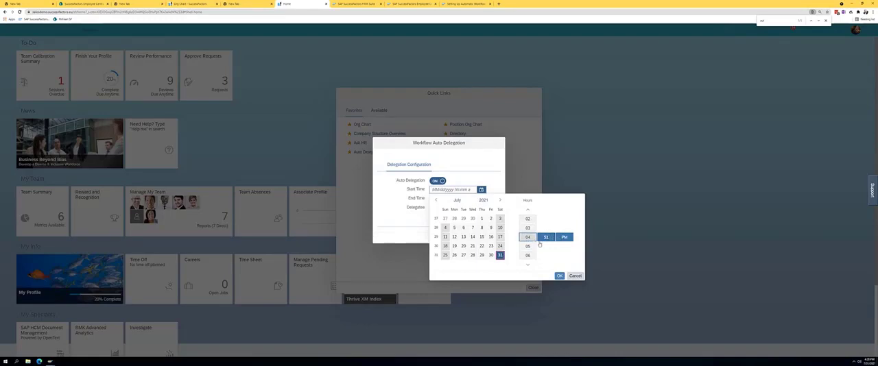
left_click(560, 276)
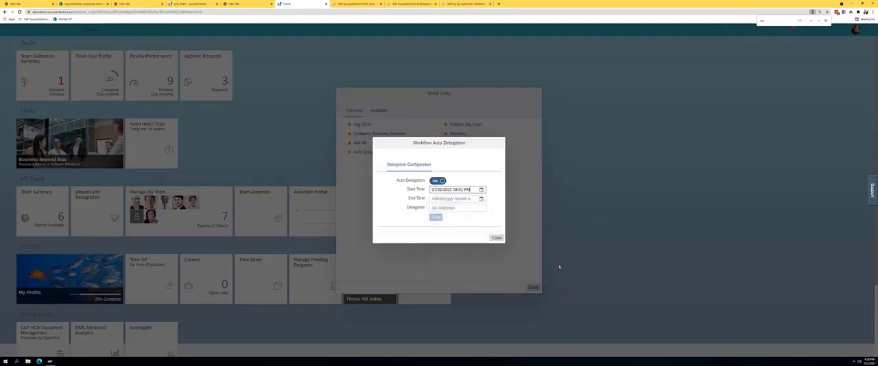
Set the auto delegation end time to 08/07/2021 04:51 PM
left_click(481, 199)
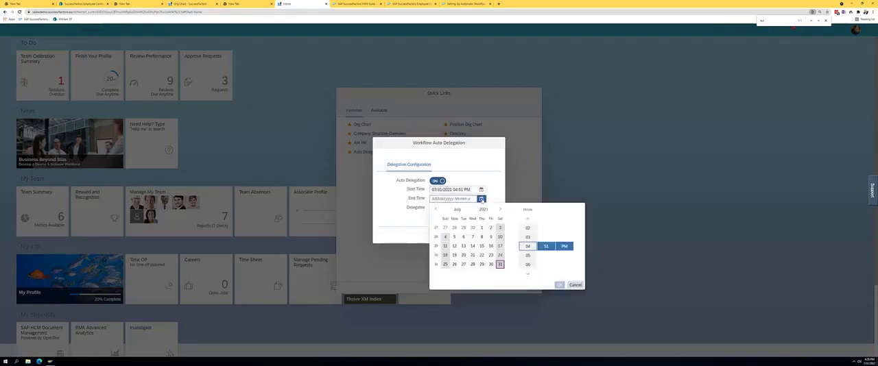
left_click(501, 209)
left_click(500, 228)
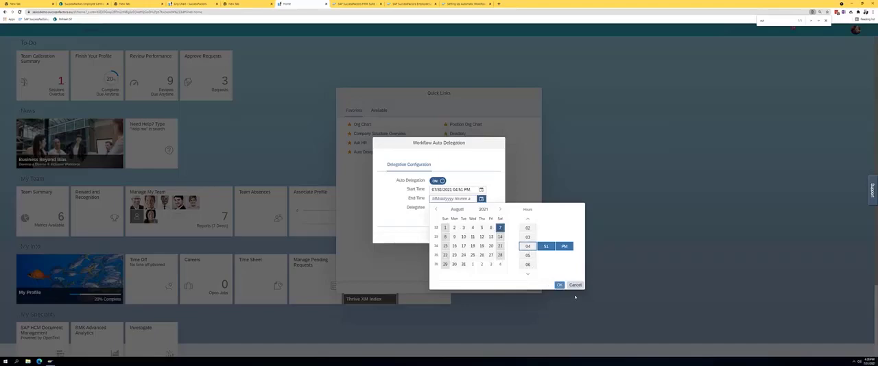
left_click(558, 286)
Select the delegatee by name, save the auto delegation configuration and return to the home page
left_click(469, 209)
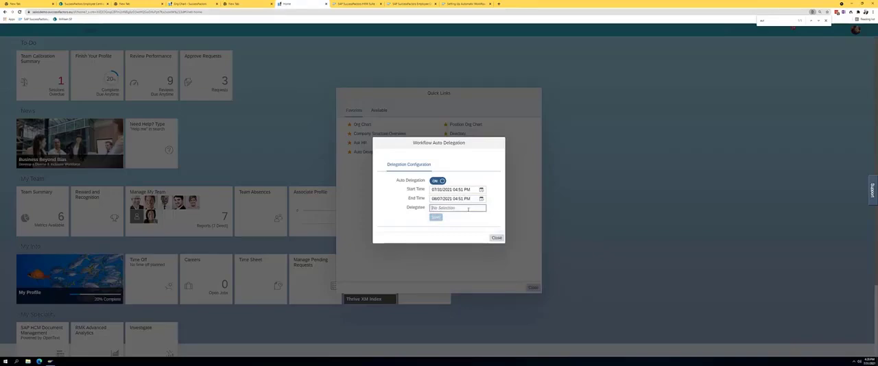
type("c")
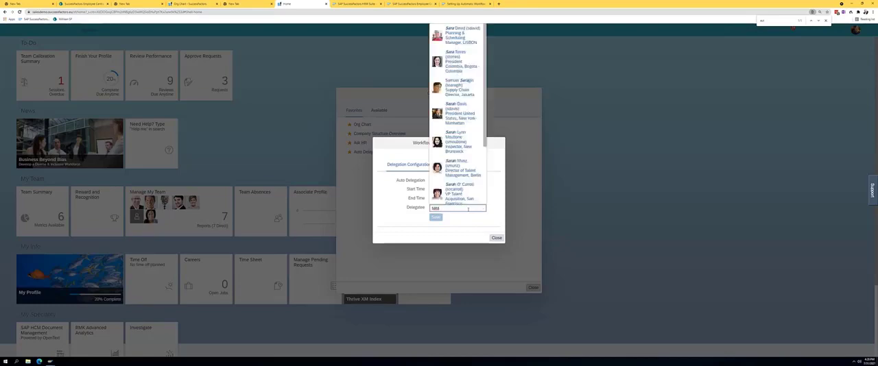
type(" t")
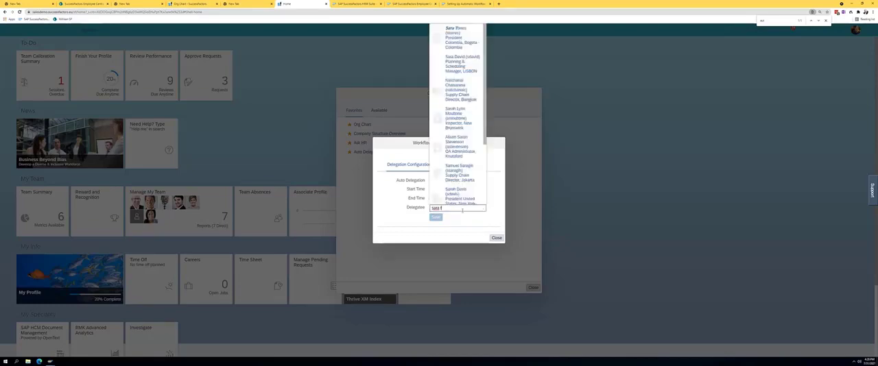
type("oo")
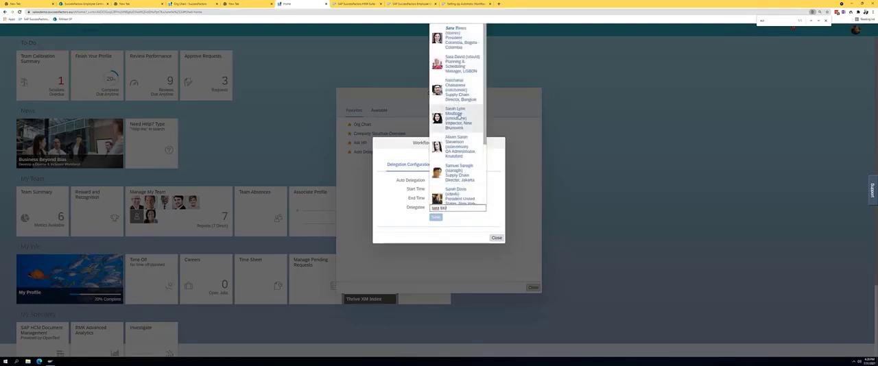
type("rr")
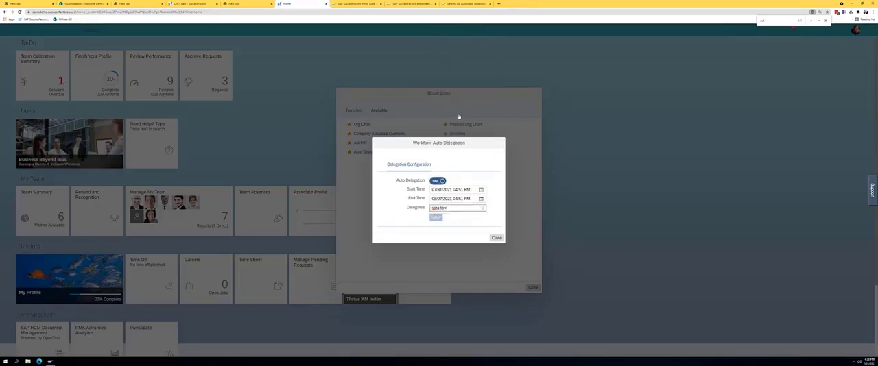
left_click(456, 223)
left_click(437, 218)
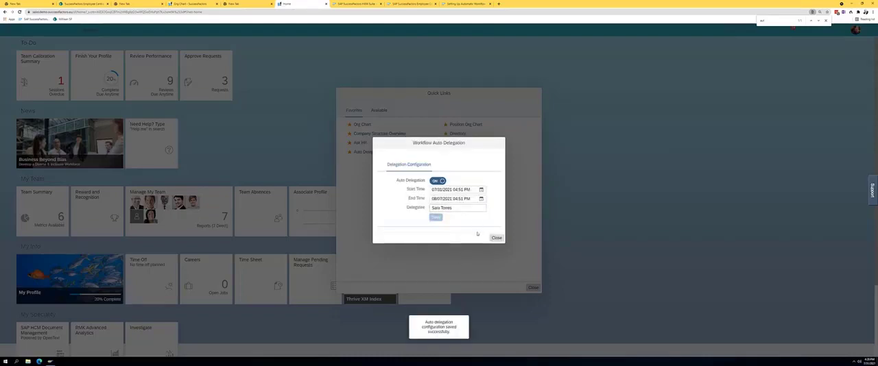
left_click(495, 238)
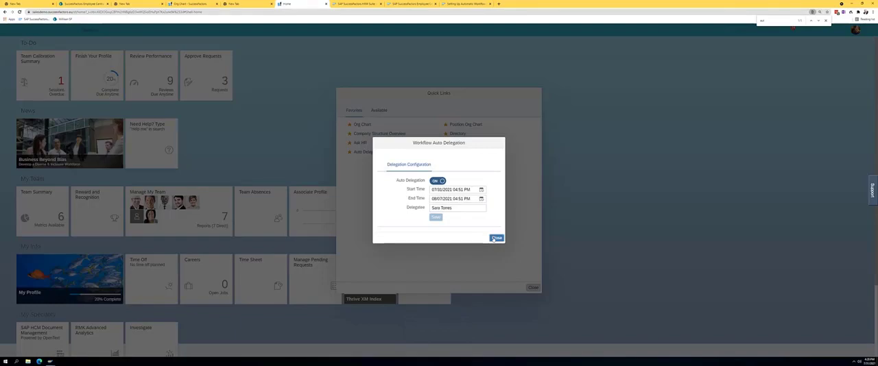
left_click(532, 288)
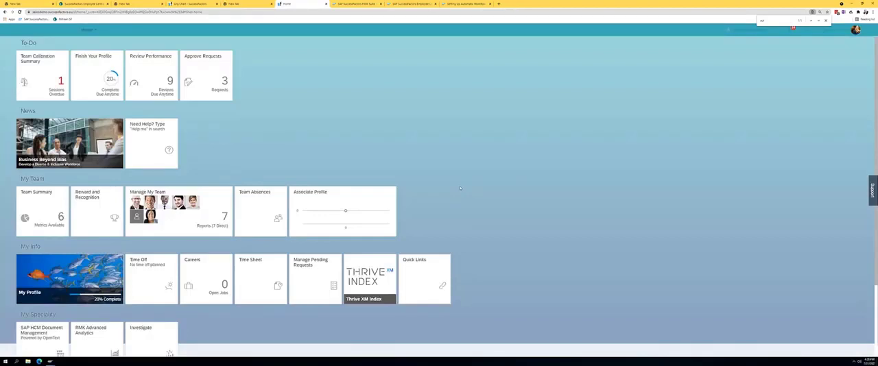
End the proxy session by becoming self and open the Manage Data page
left_click(857, 31)
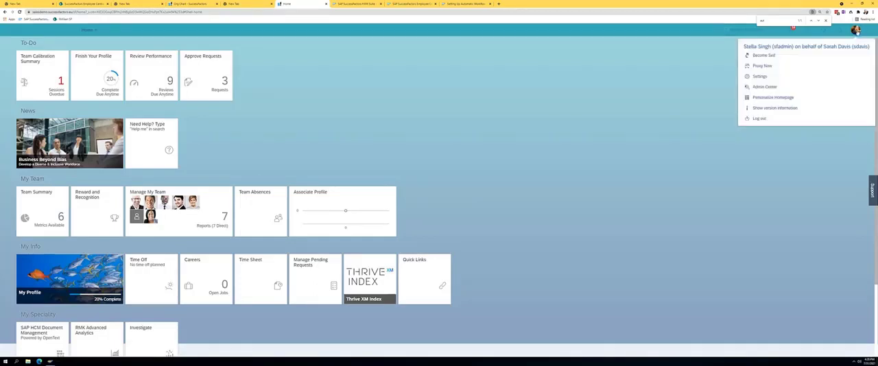
left_click(766, 57)
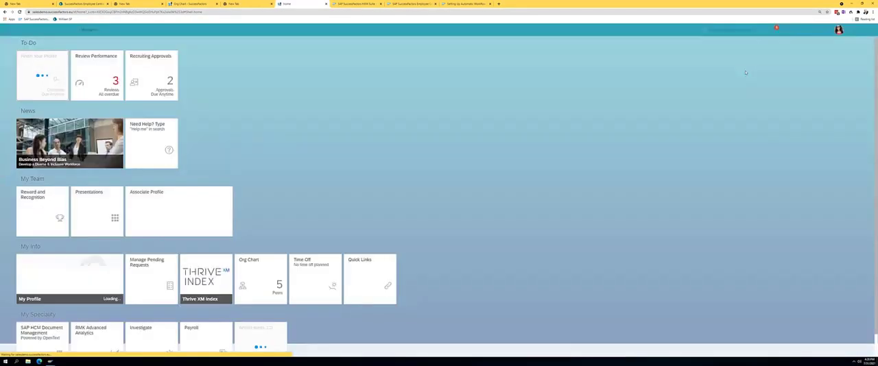
left_click(723, 28)
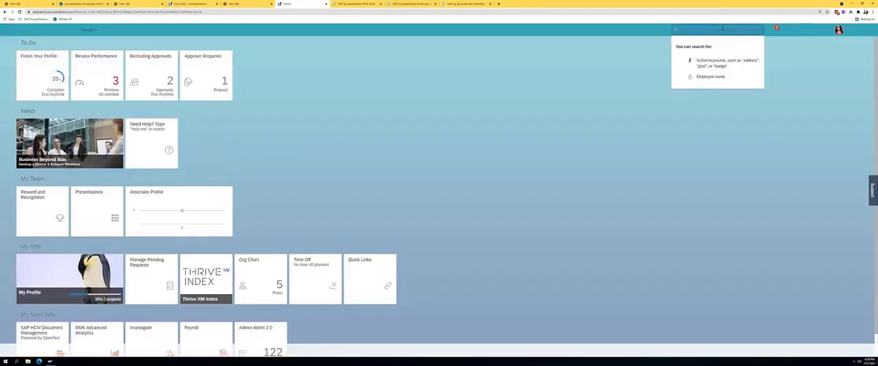
type("manage data")
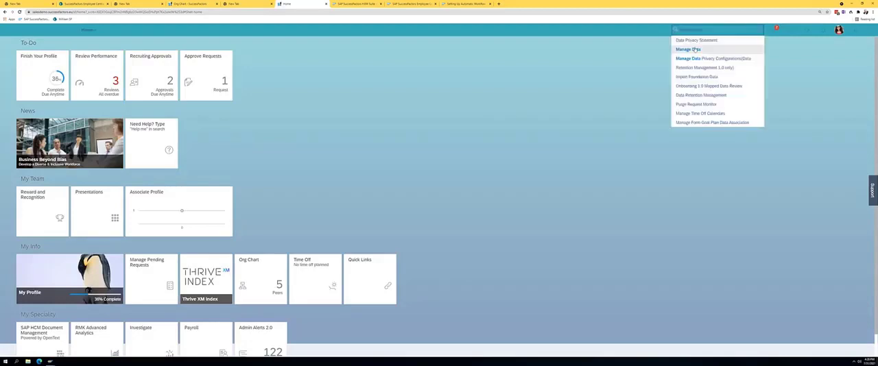
left_click(695, 49)
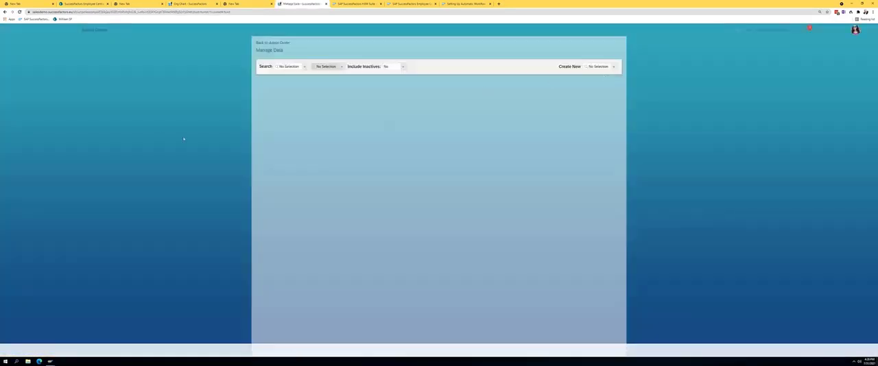
Look up the delegator's Auto Delegate Config record in Manage Data
left_click(302, 68)
type("au")
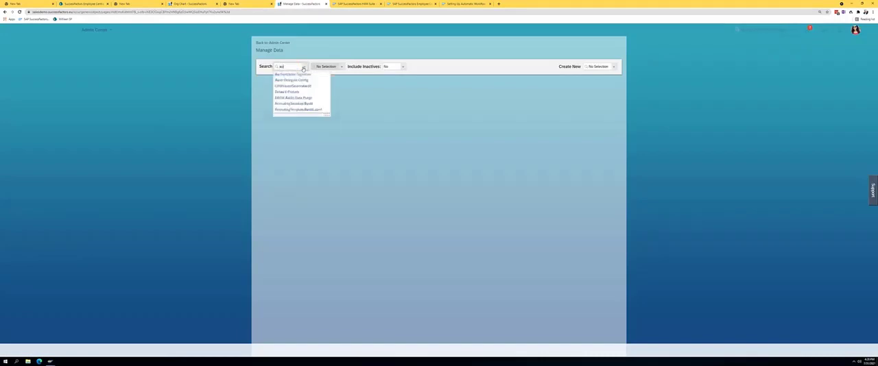
type("t")
left_click(293, 80)
left_click(356, 67)
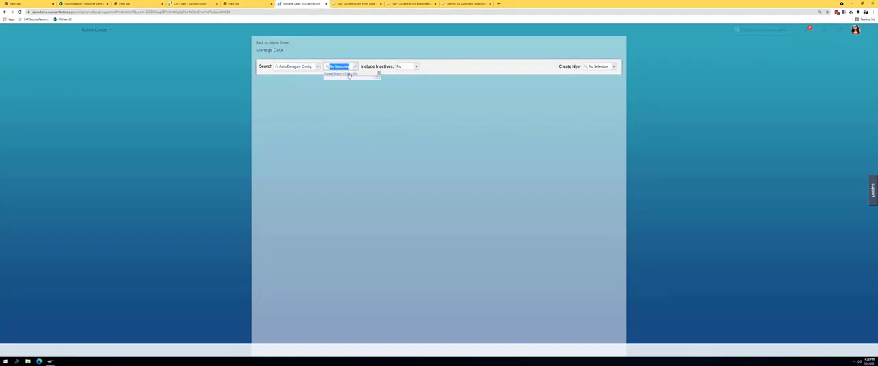
left_click(347, 75)
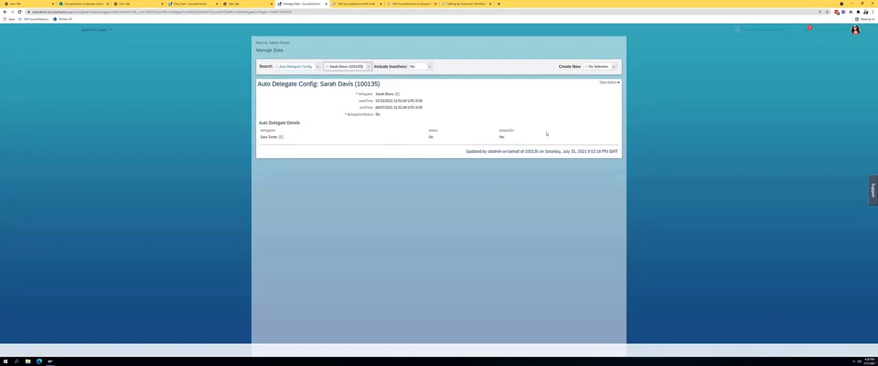
left_click(615, 67)
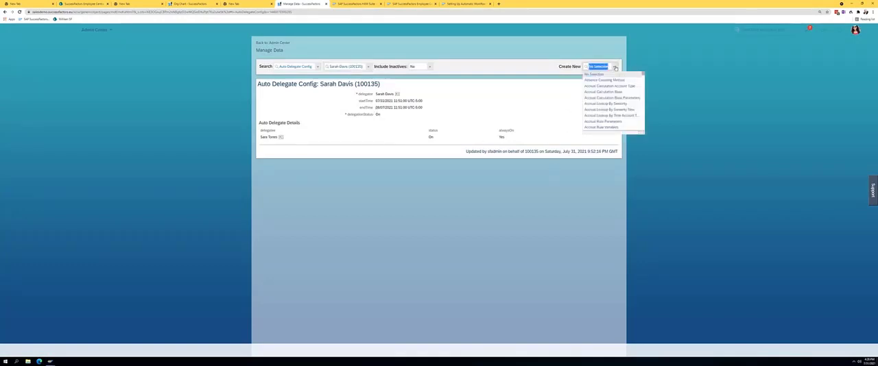
type("au")
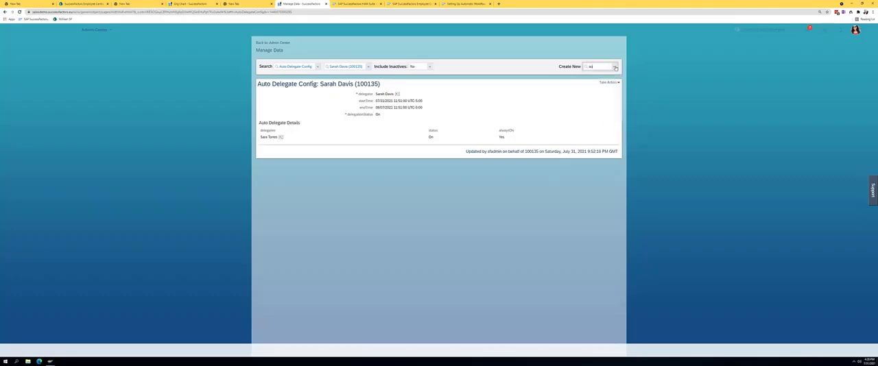
type("t")
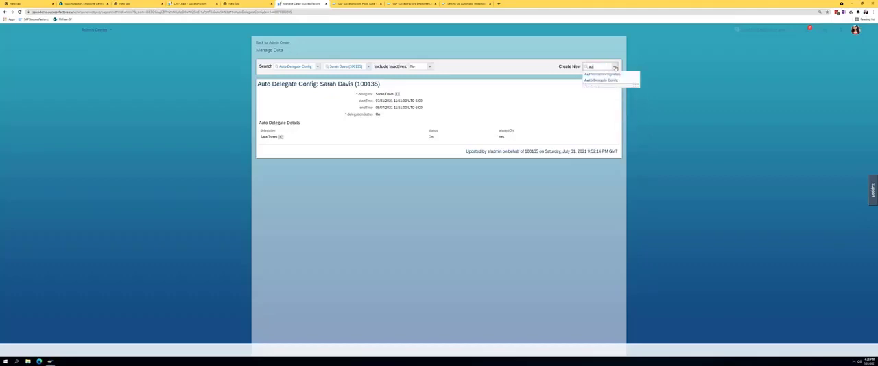
left_click(324, 188)
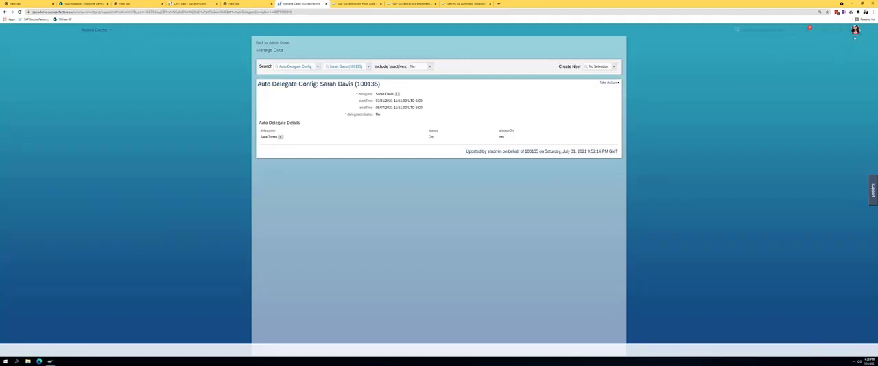
Proxy as the manager who will initiate the request, selecting the target user by full name
left_click(855, 31)
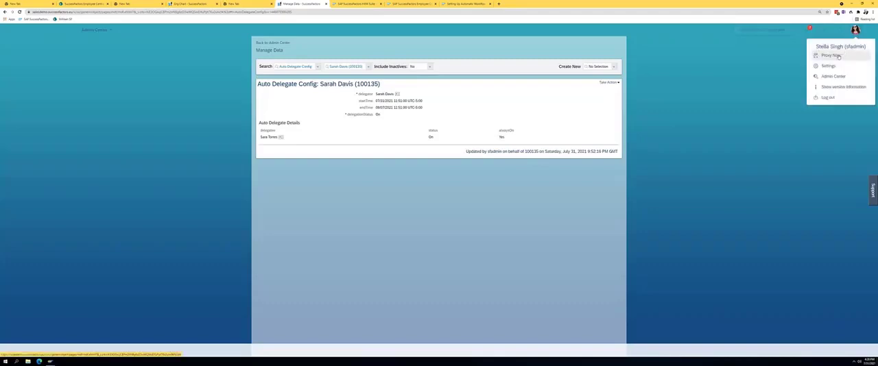
left_click(839, 56)
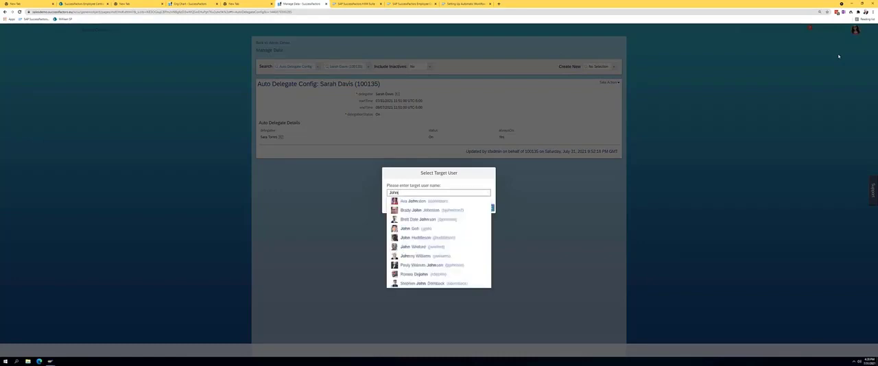
type("ny")
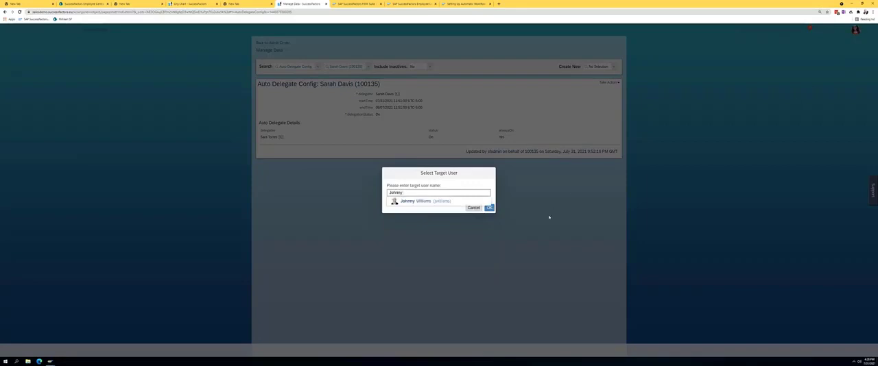
left_click(442, 202)
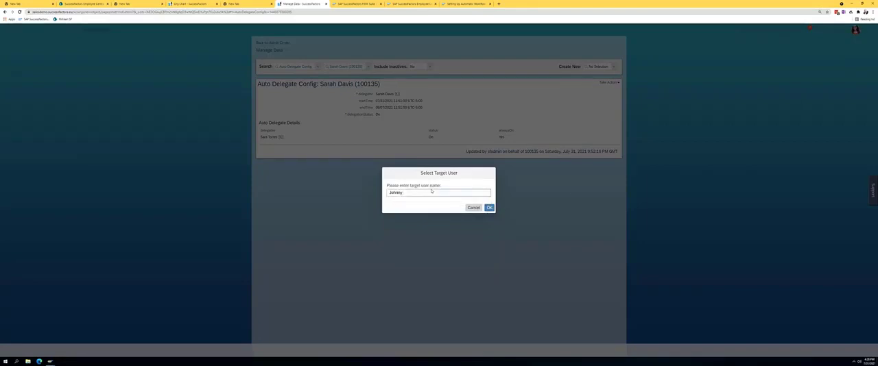
left_click(431, 191)
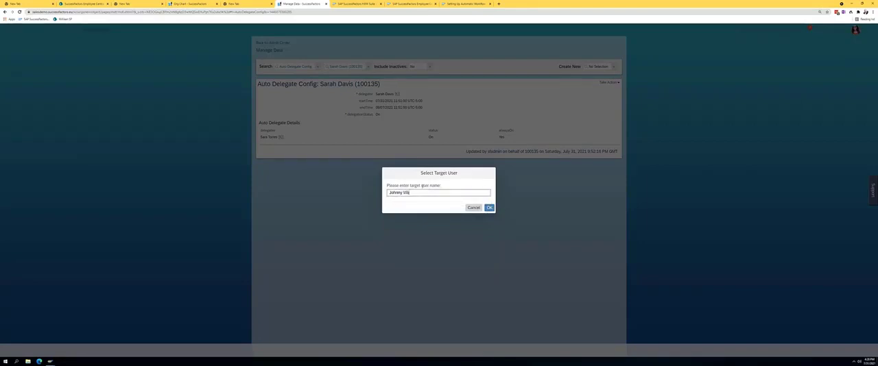
type("Williams")
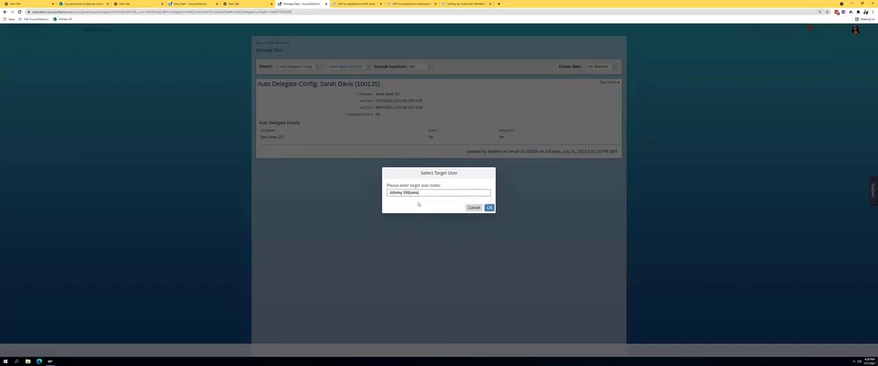
left_click(489, 208)
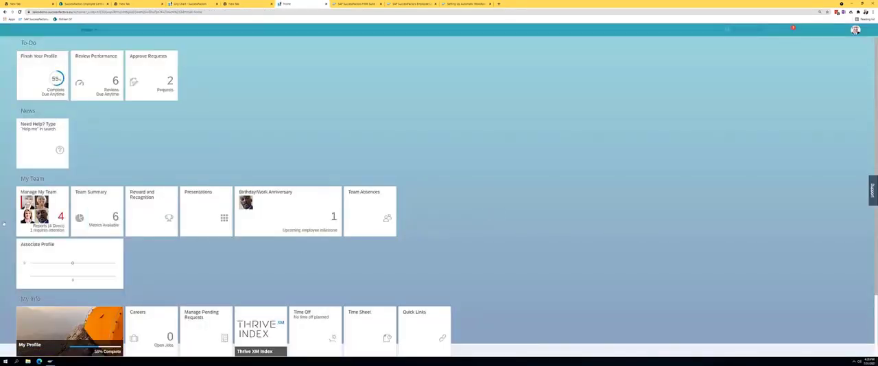
Start a Compensation Information change for the VP Maintenance direct report in Manage My Team, effective Jul 31, 2021
left_click(45, 217)
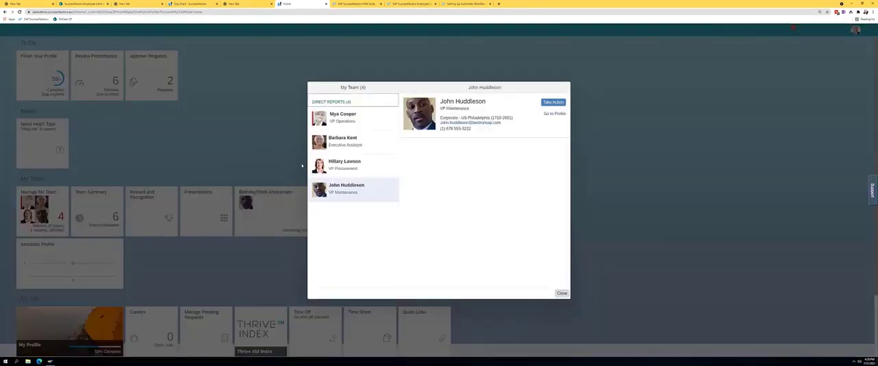
left_click(547, 103)
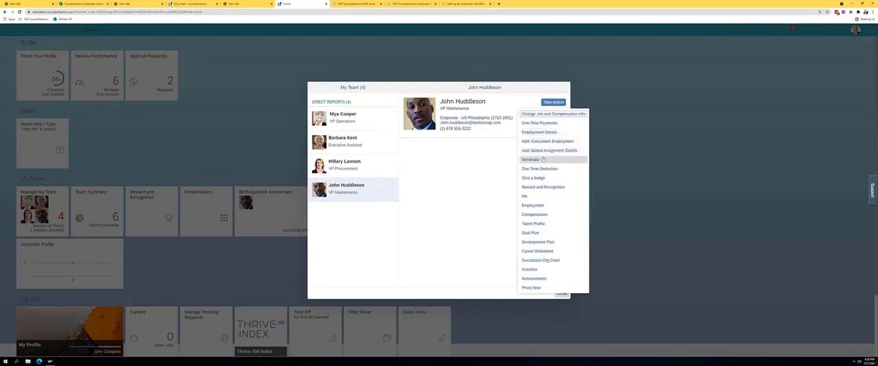
left_click(542, 116)
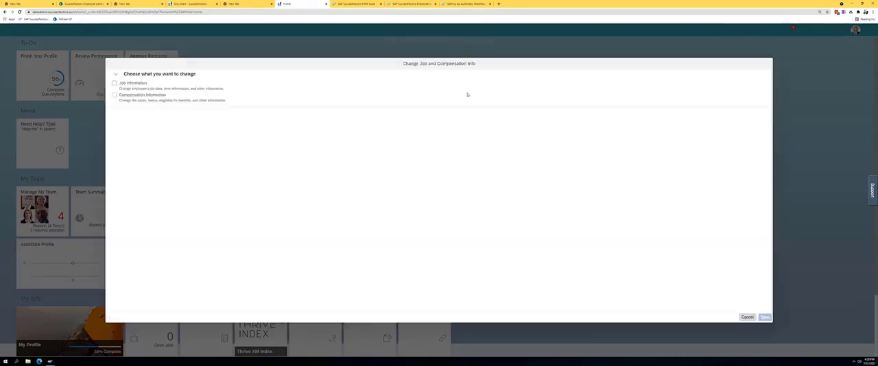
left_click(144, 97)
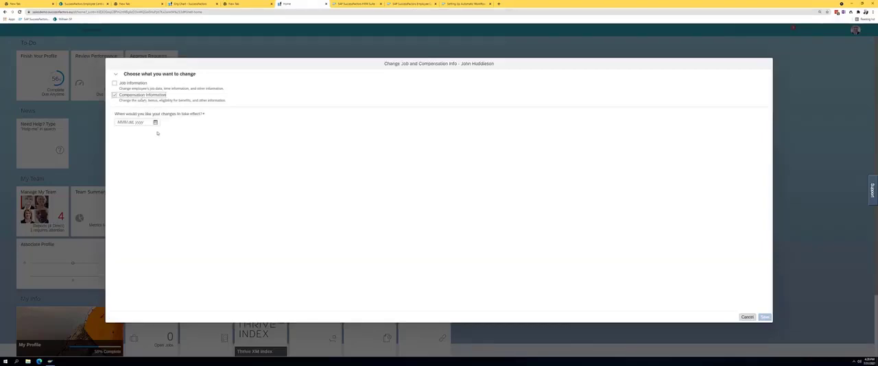
left_click(155, 122)
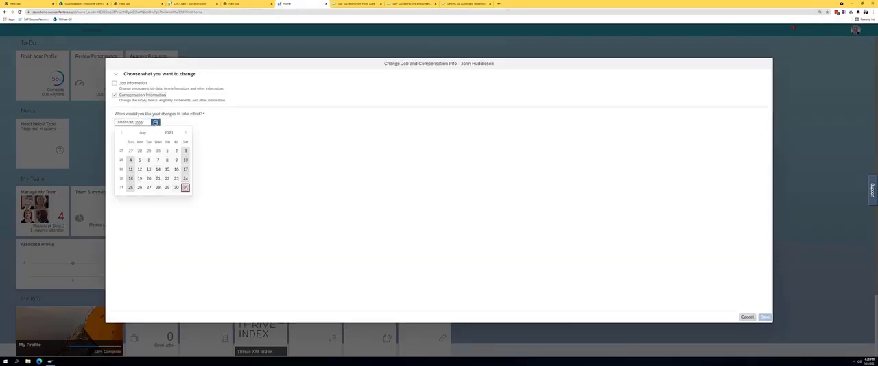
left_click(185, 188)
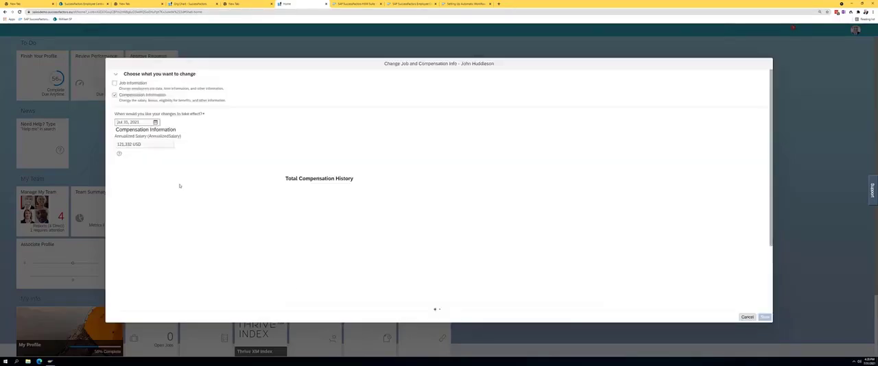
Set the monthly Base Salary USA amount to 11,000 USD
scroll(233, 187, "down", 3)
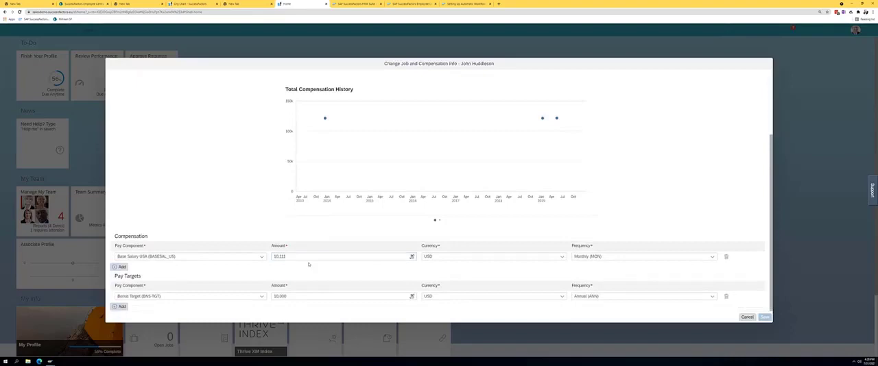
left_click_drag(306, 259, 272, 254)
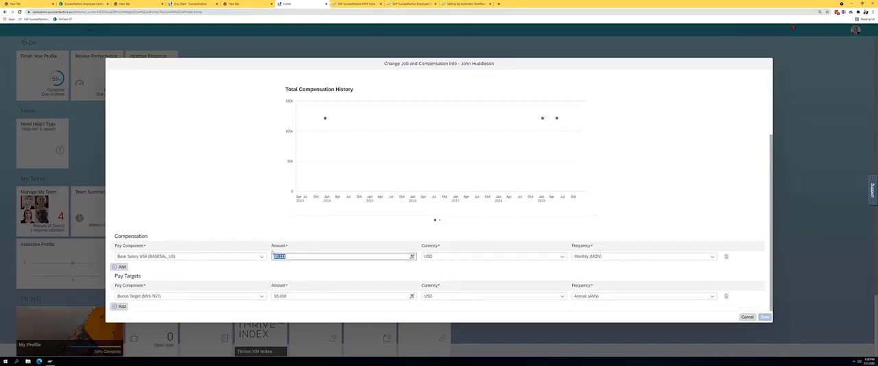
type("5")
left_click(275, 227)
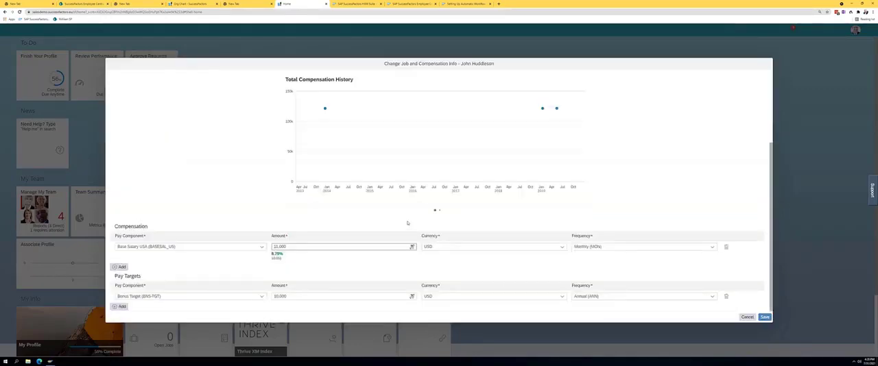
Save the compensation change, show its workflow participants, confirm the Market Adjustment request and close the team window
left_click(764, 317)
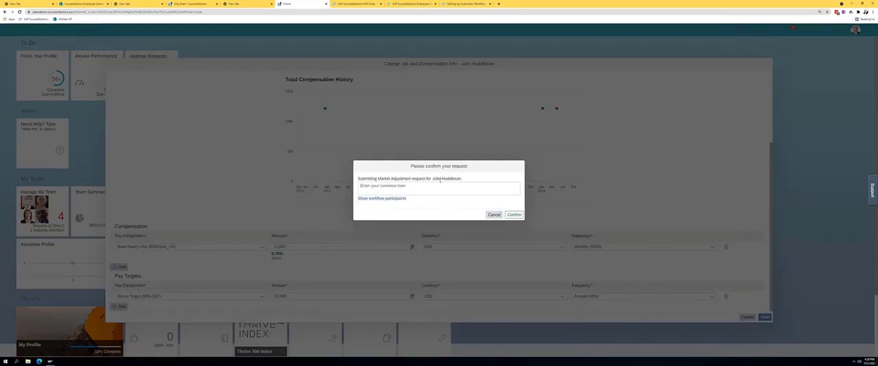
left_click(392, 199)
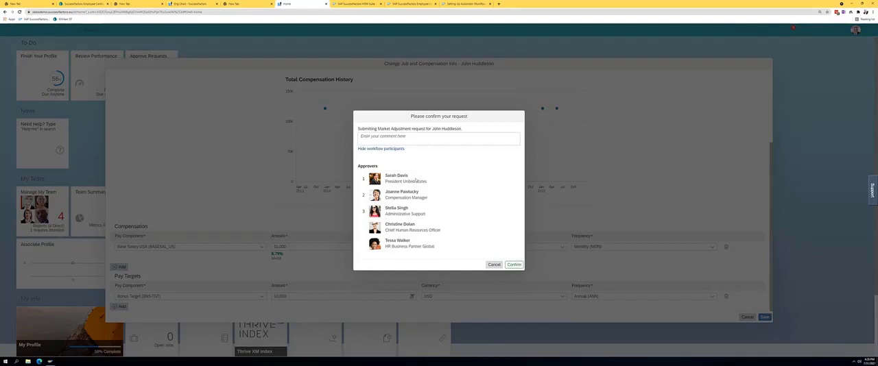
left_click(512, 267)
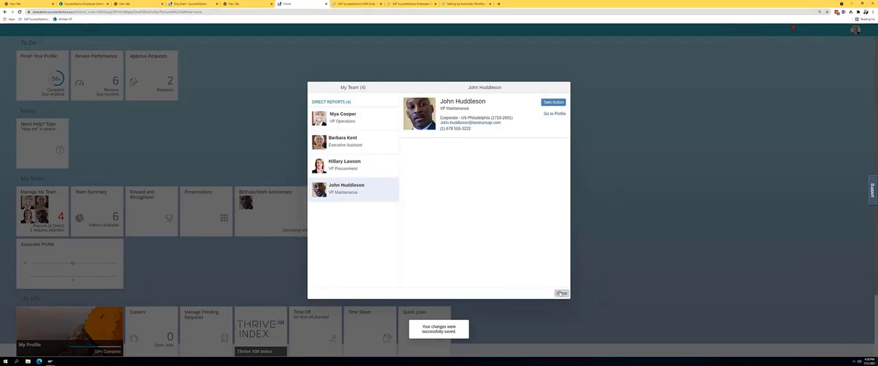
left_click(562, 294)
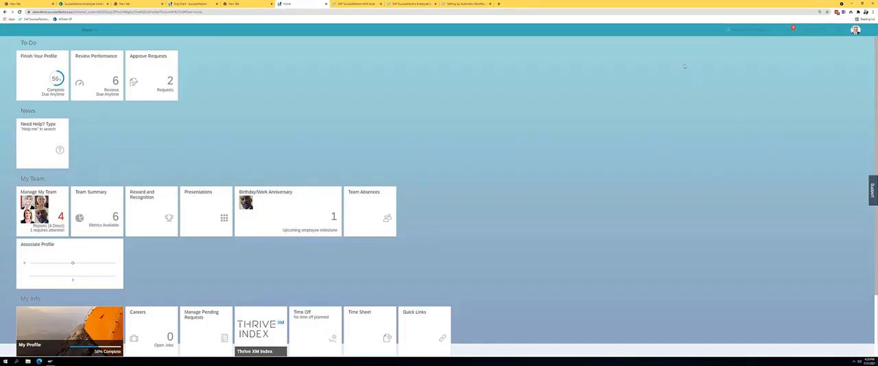
Switch the proxy session to the delegatee, selecting the target user by name
left_click(856, 30)
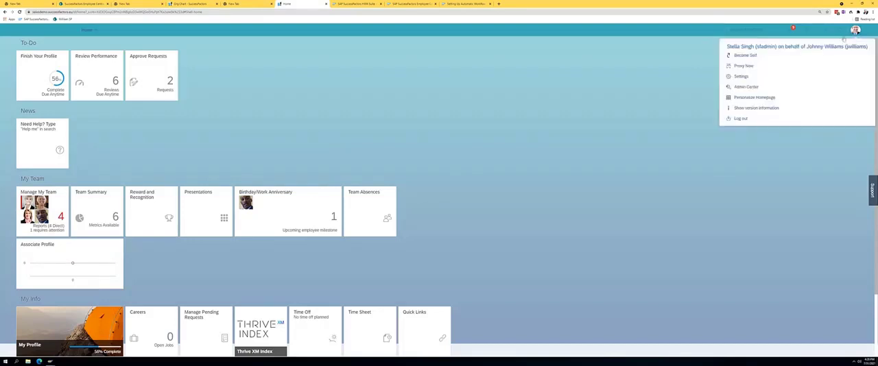
left_click(800, 66)
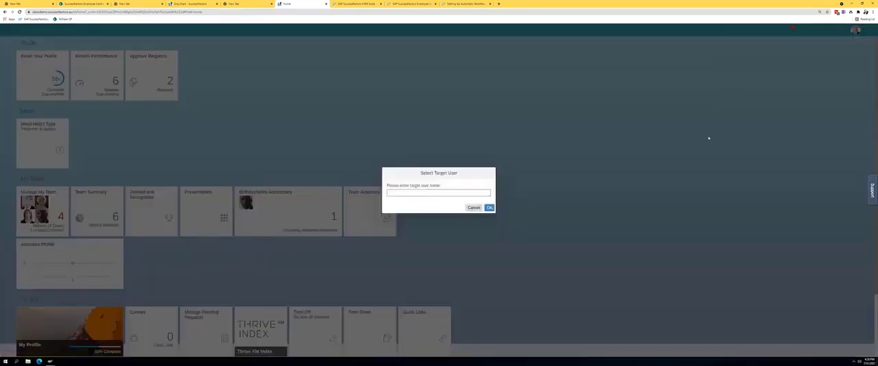
type("carah ken")
key("BackSpace")
key("BackSpace")
key("BackSpace")
type("bel")
left_click(418, 220)
left_click(489, 207)
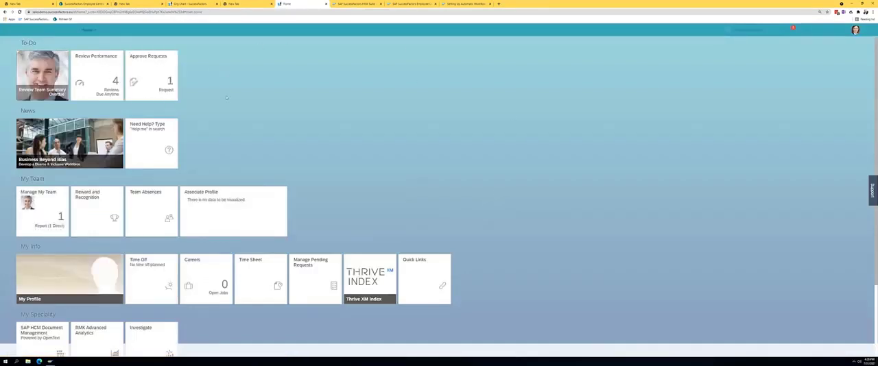
Open the delegated Market Adjustment request from the workflow requests and review its workflow participants
left_click(152, 68)
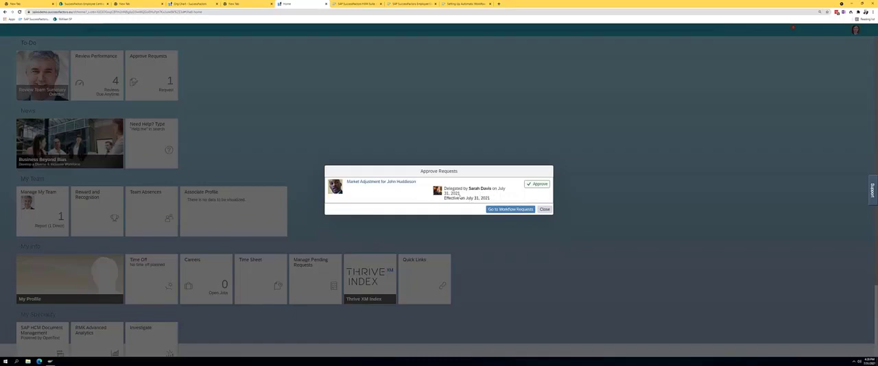
left_click(513, 211)
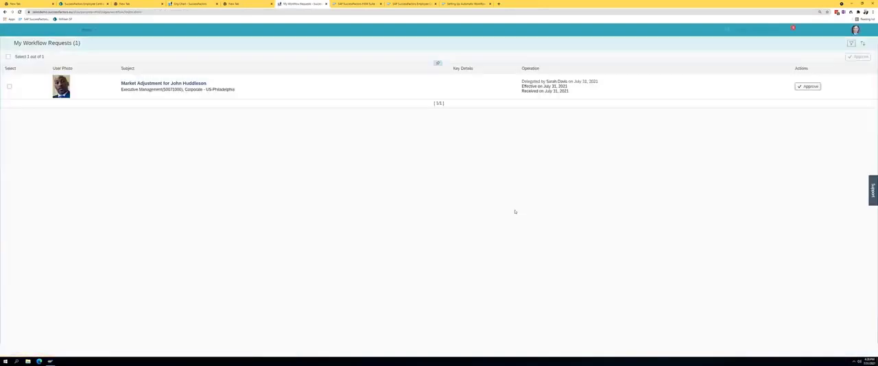
left_click(137, 83)
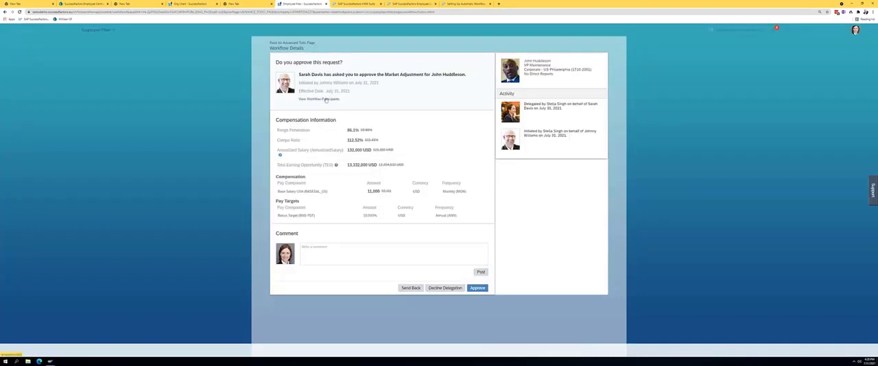
left_click(326, 101)
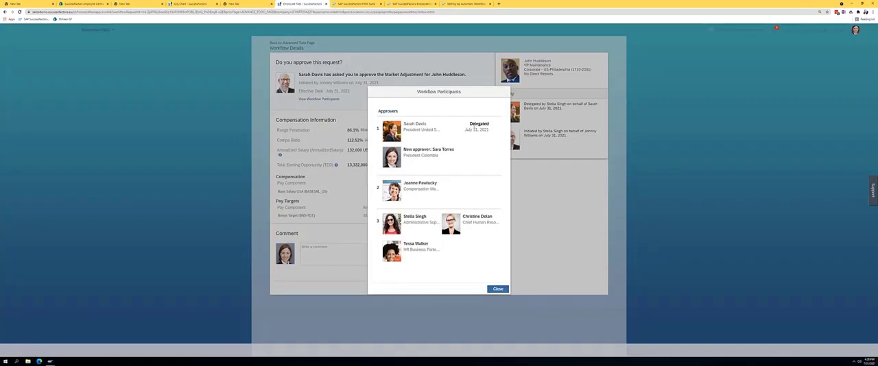
left_click(498, 290)
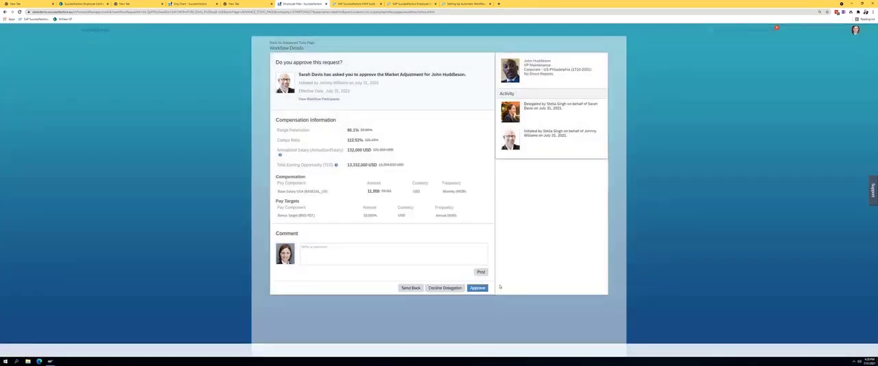